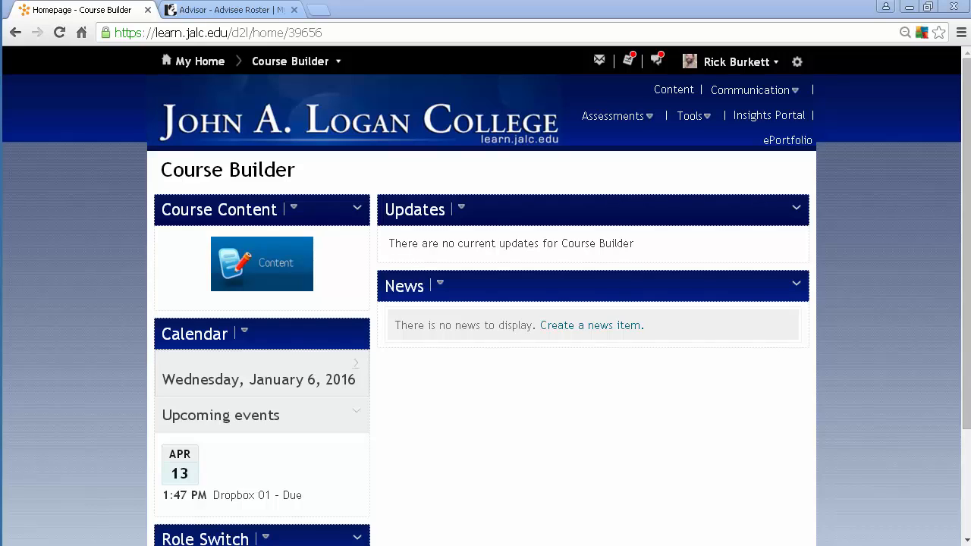
- Open the Course Builder tool from the course administration page and start it past the welcome page
click(692, 118)
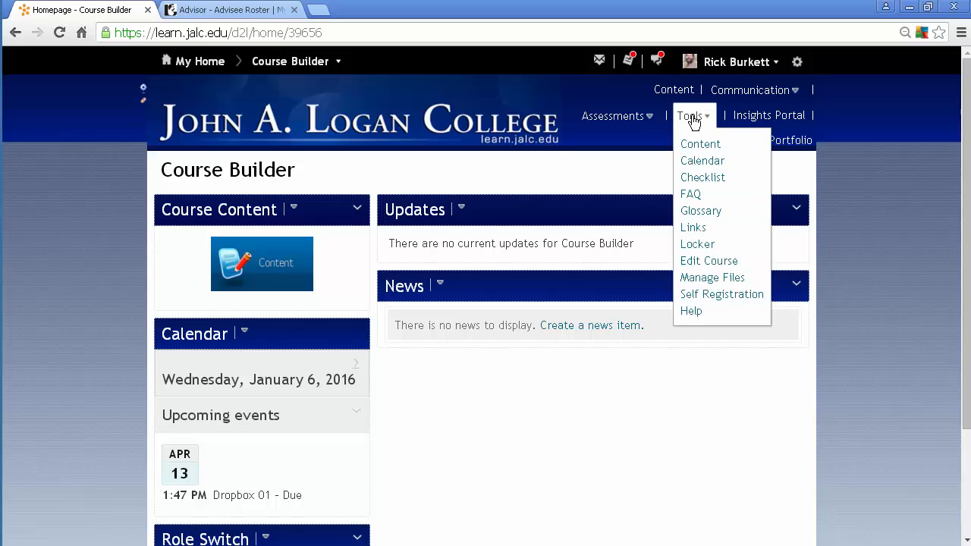
click(708, 261)
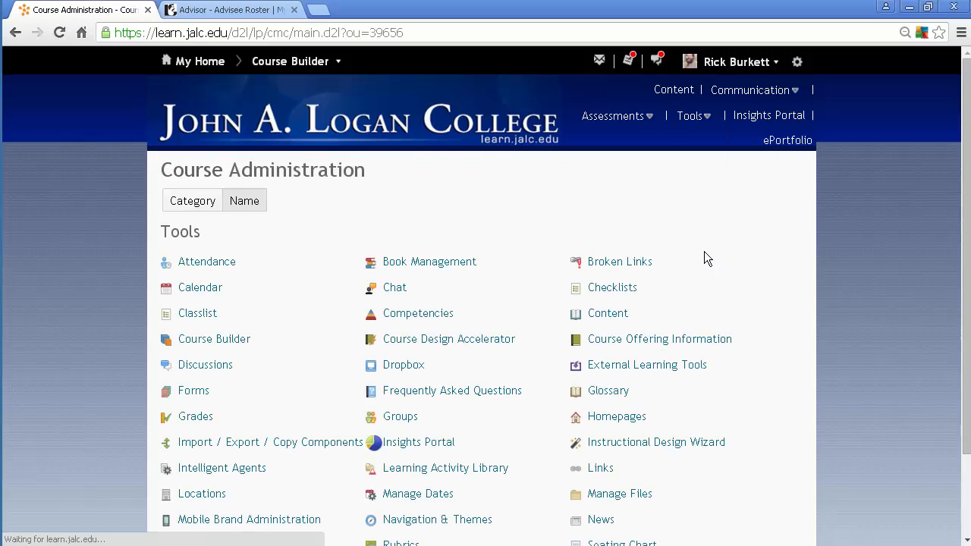
click(200, 340)
scroll(217, 532, down, 1)
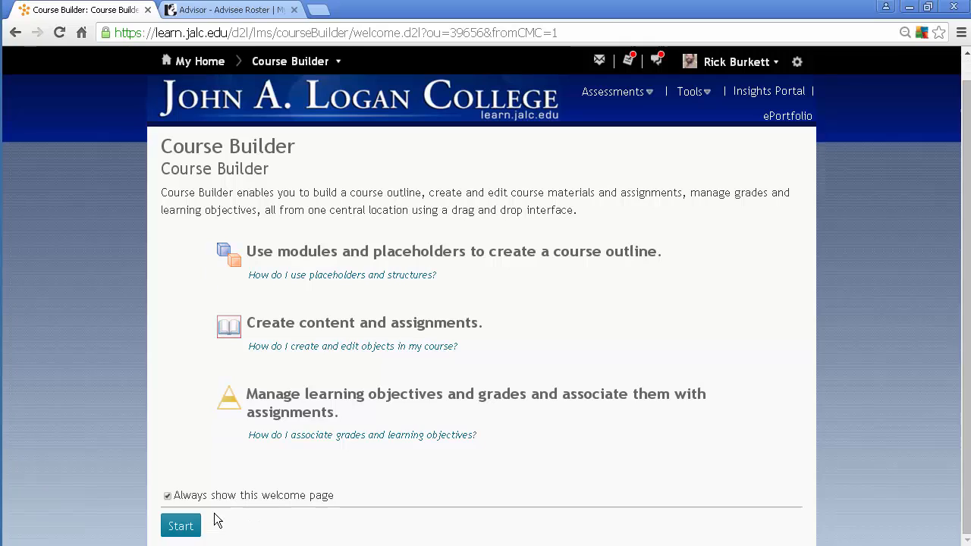
click(181, 527)
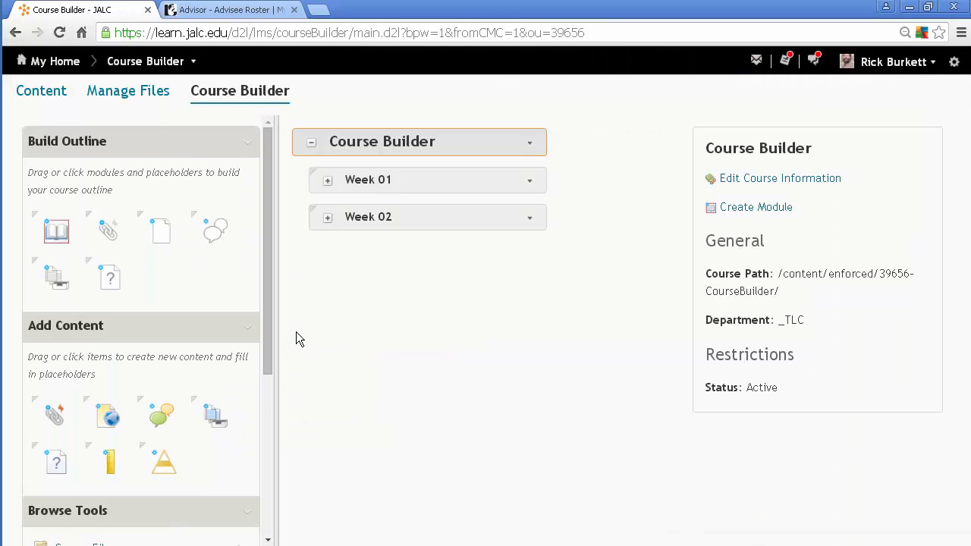
- Expand the Week 01 and Week 02 modules and remove the Part 02 submodule from Week 02
click(328, 182)
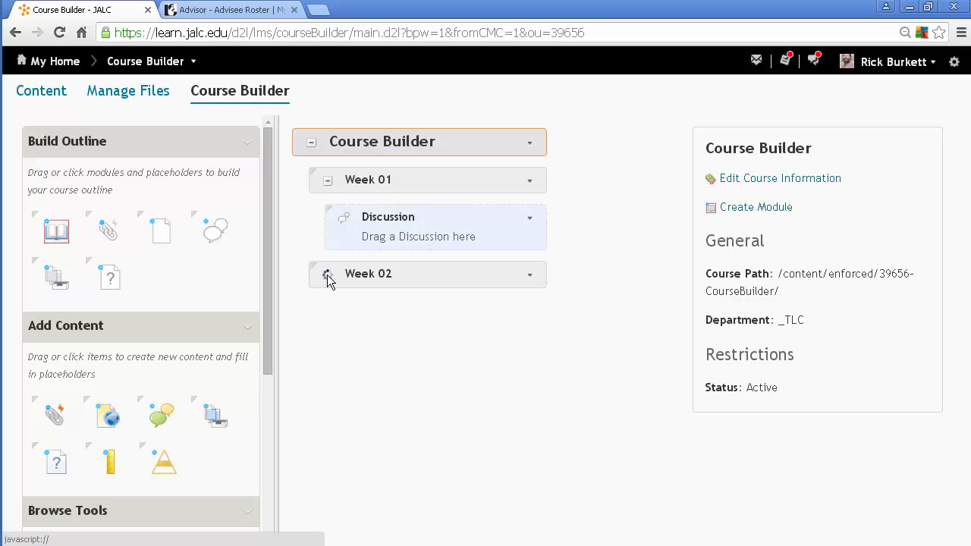
click(327, 276)
click(545, 483)
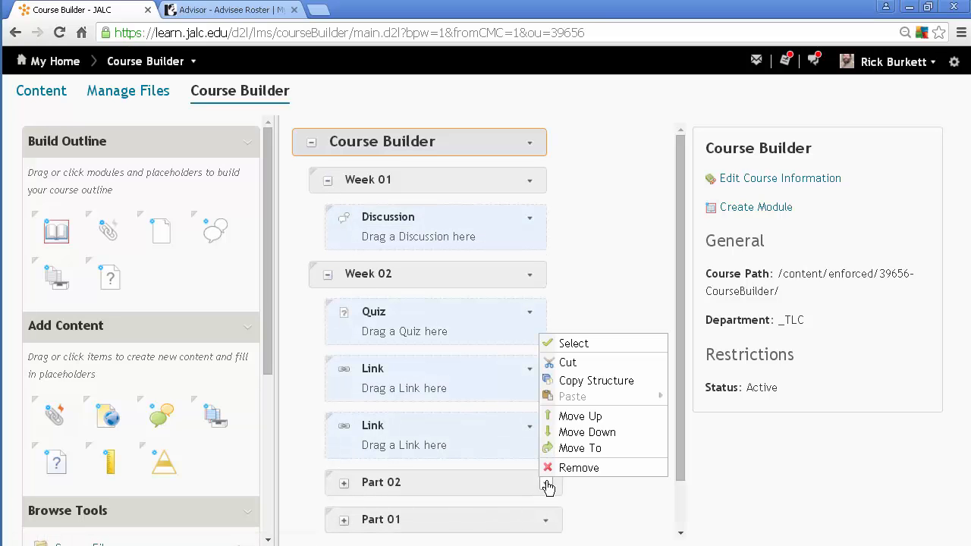
click(573, 469)
click(391, 254)
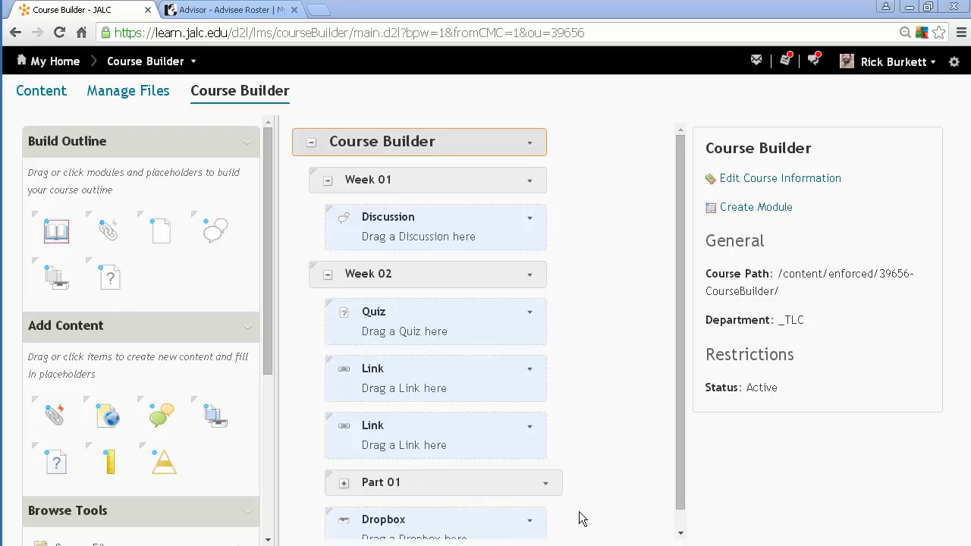
- Move the Dropbox placeholder from Week 02 into Week 01, directly below the Discussion placeholder
drag(685, 442, 678, 488)
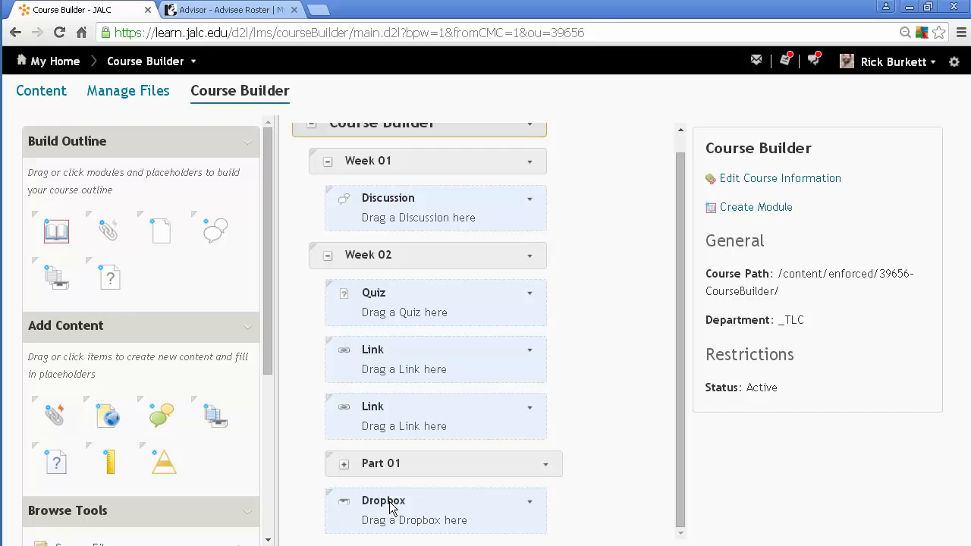
drag(388, 505, 349, 236)
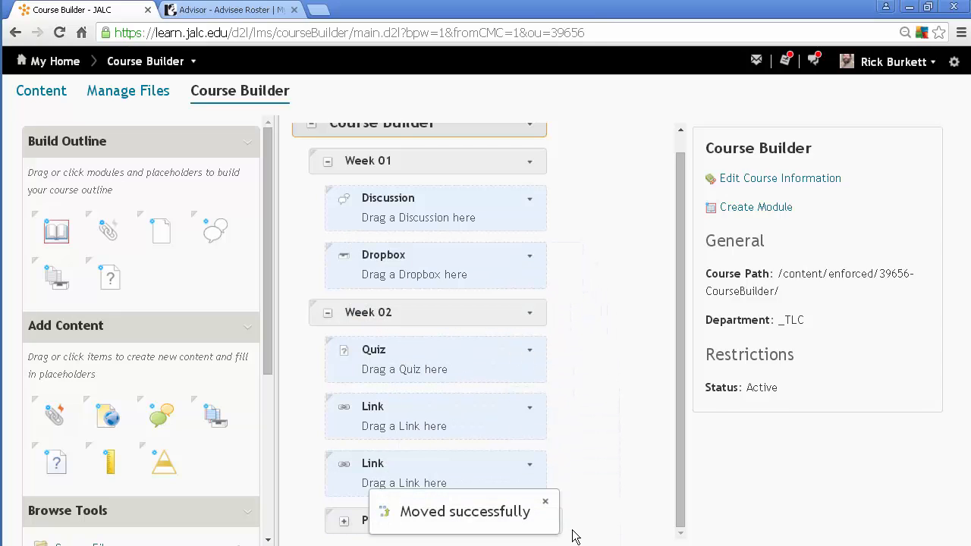
- Remove the Part 01 submodule from Week 02 and confirm the removal
click(545, 521)
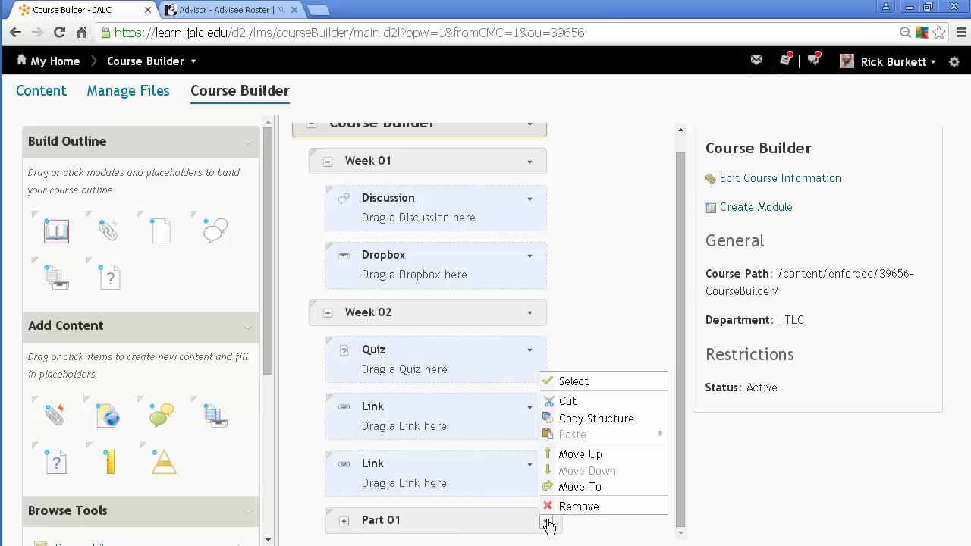
click(565, 508)
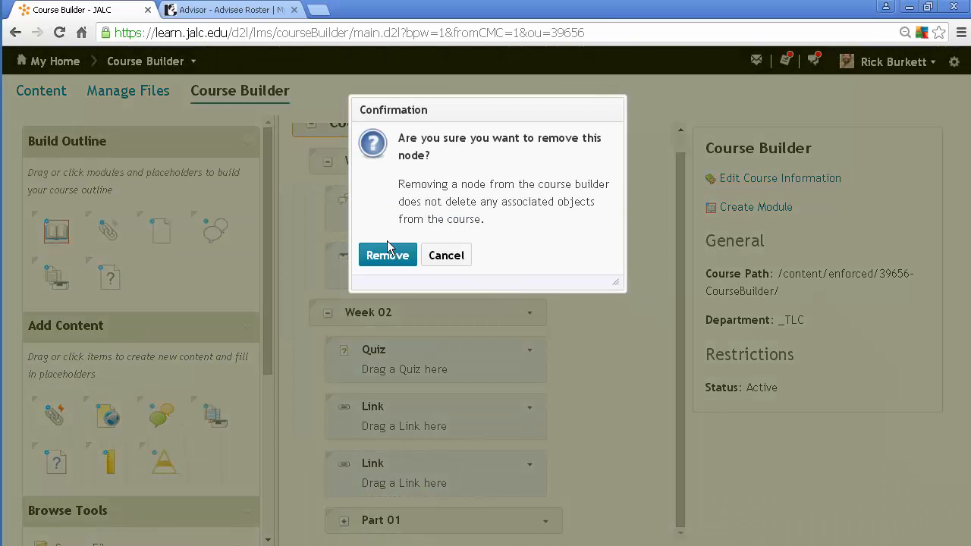
click(390, 253)
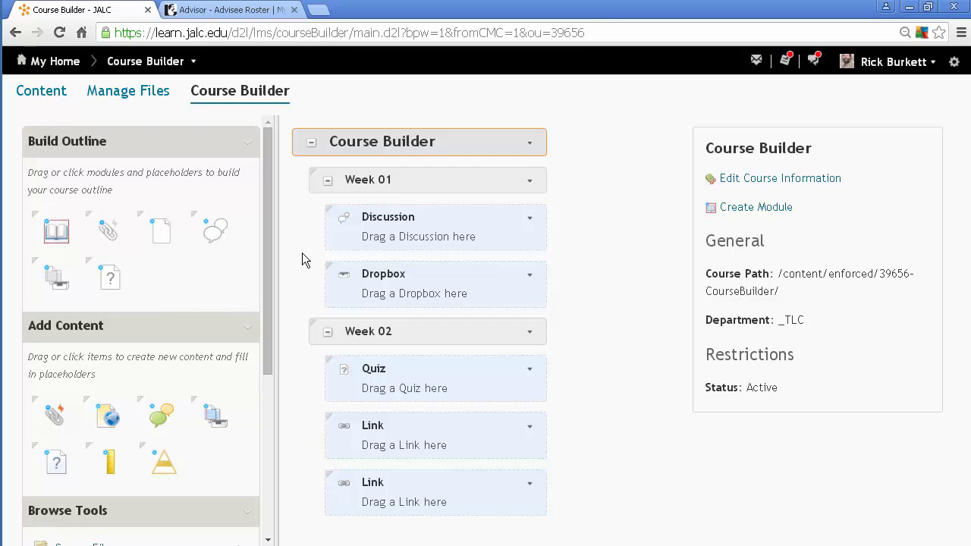
- Browse the course's existing discussion topics in the Course Builder tools
drag(267, 227, 265, 298)
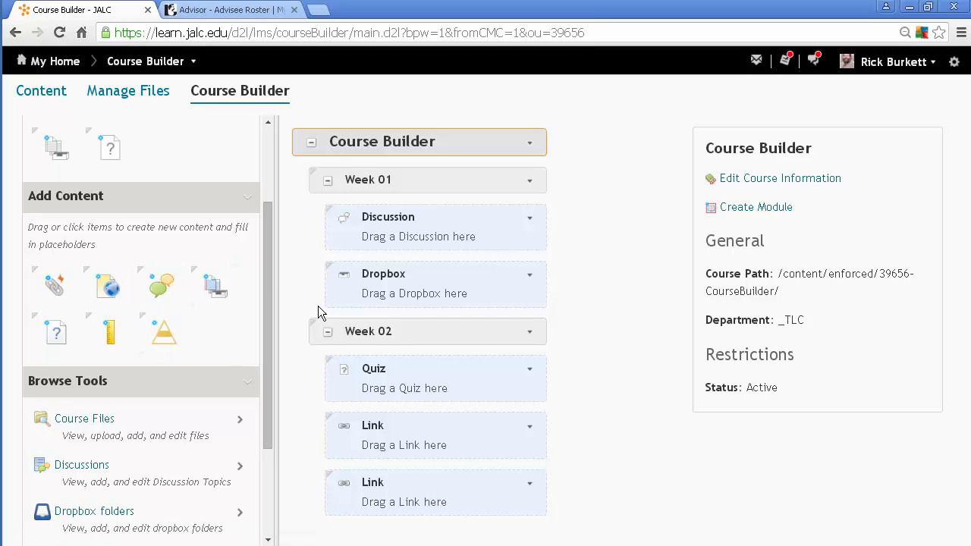
drag(270, 264, 263, 372)
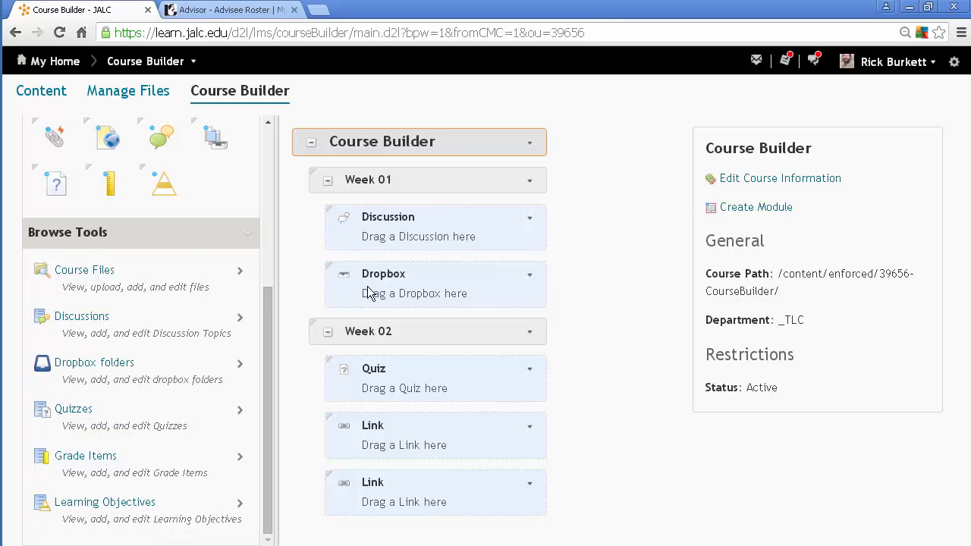
click(76, 316)
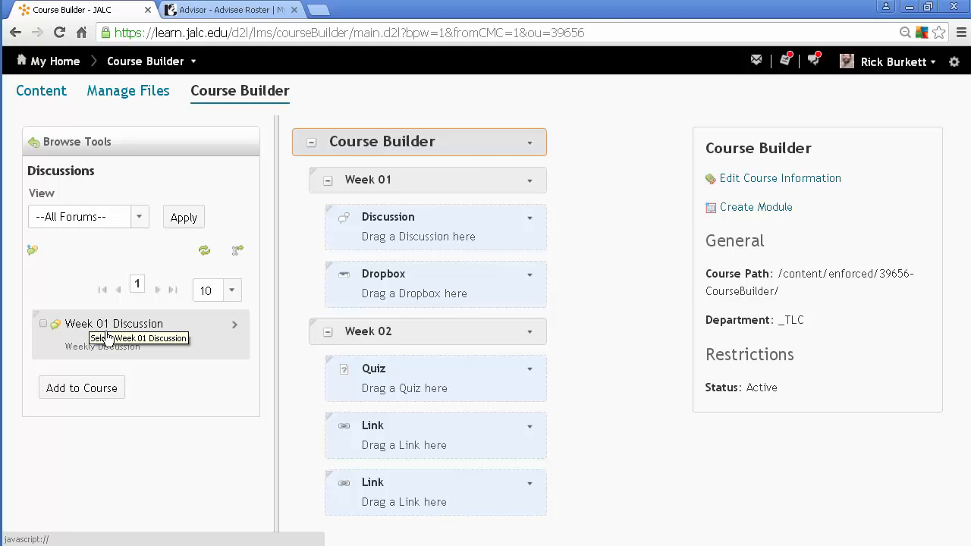
click(44, 324)
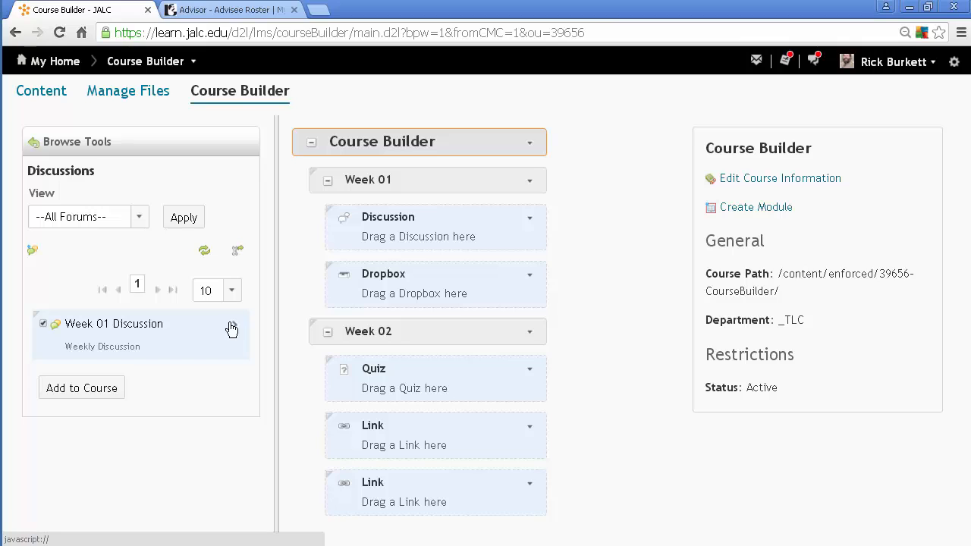
click(89, 387)
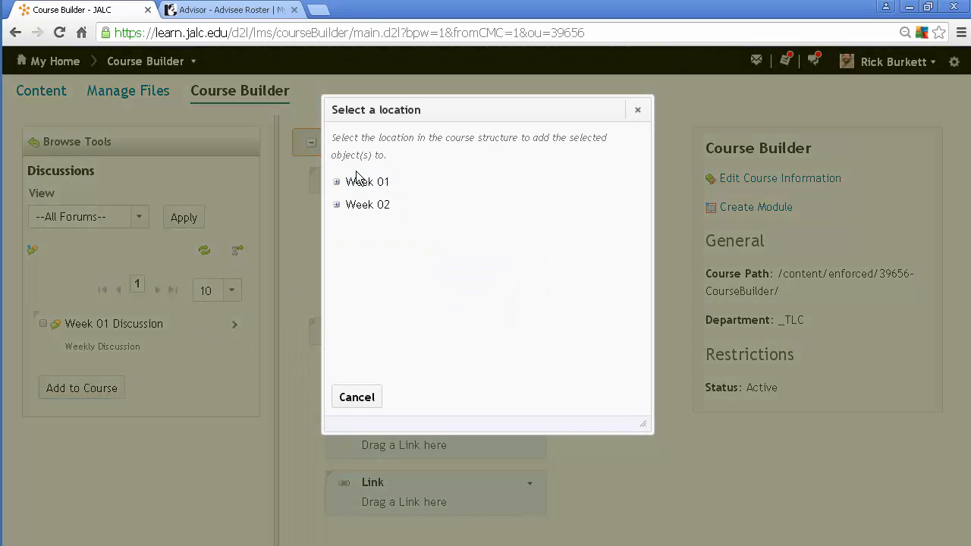
click(337, 182)
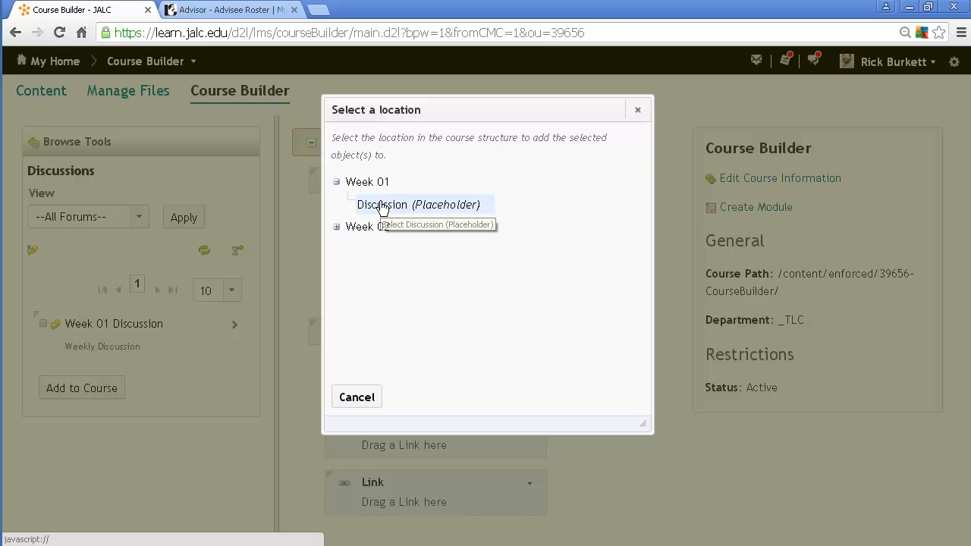
click(354, 399)
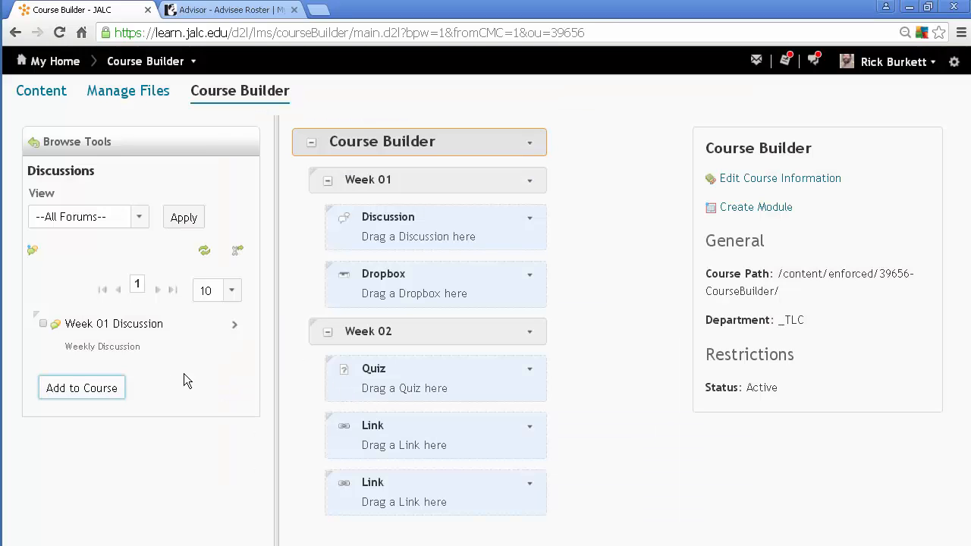
- Fill the Discussion placeholder in Week 01 with the Week 01 Discussion topic and leave the discussions list
drag(104, 329, 359, 222)
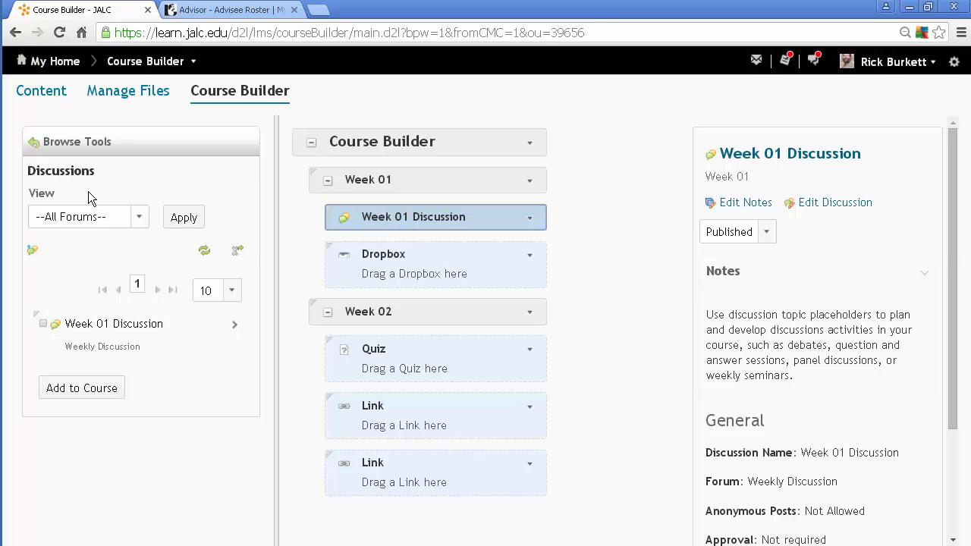
click(55, 143)
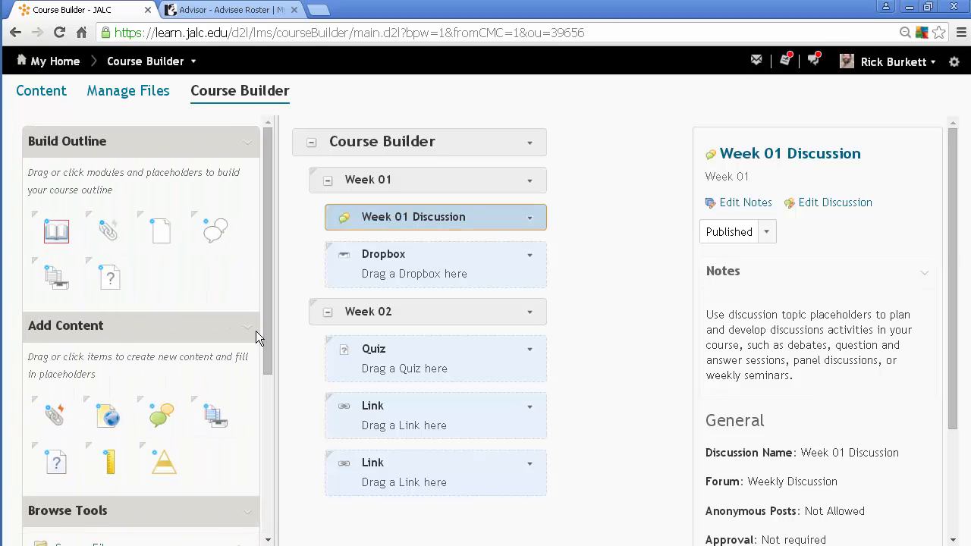
- Fill the Dropbox placeholder in Week 01 with the existing Dropbox 01 folder and leave the dropbox list
drag(264, 334, 262, 492)
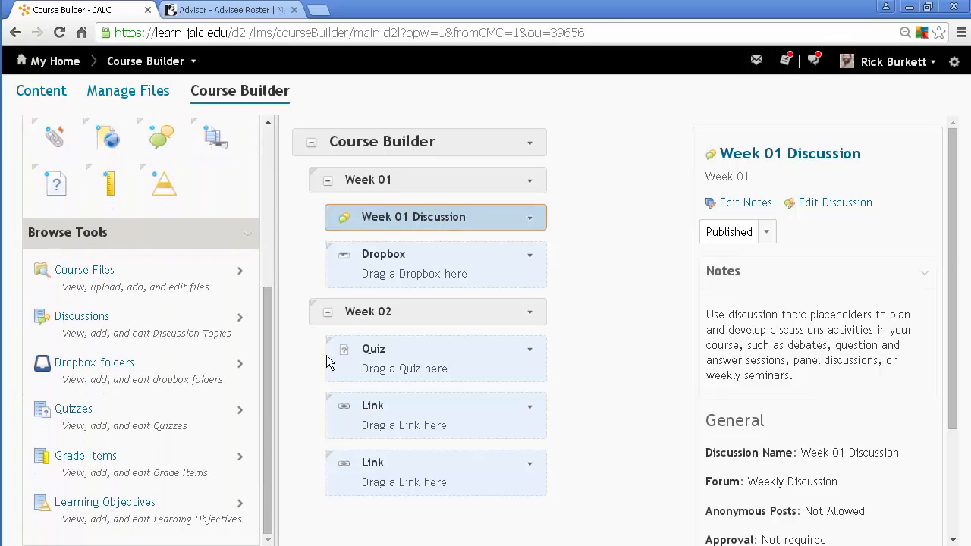
click(101, 363)
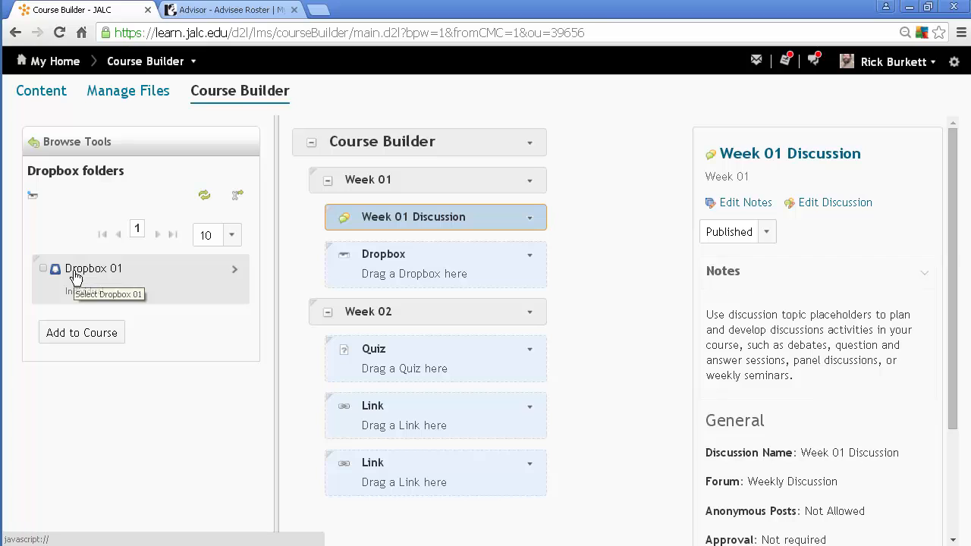
drag(75, 276, 367, 253)
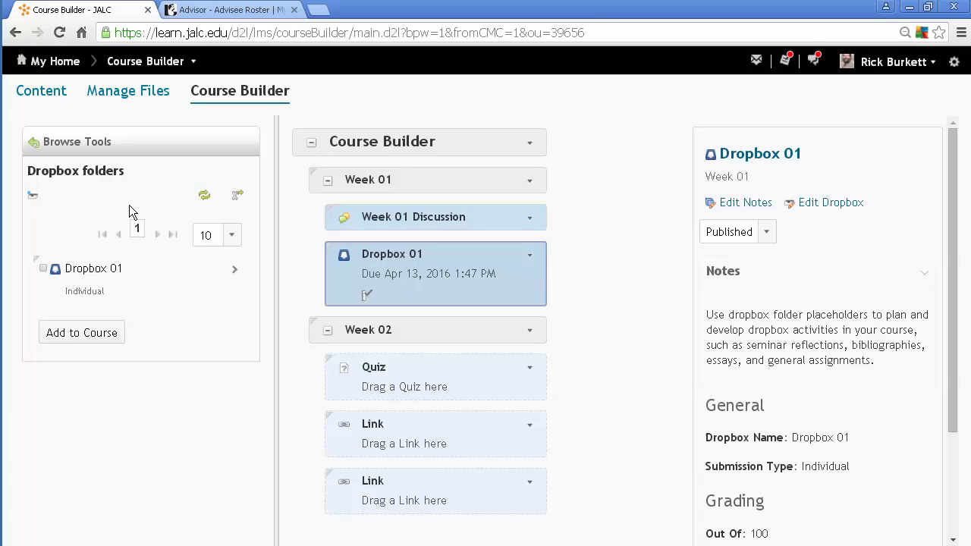
click(55, 142)
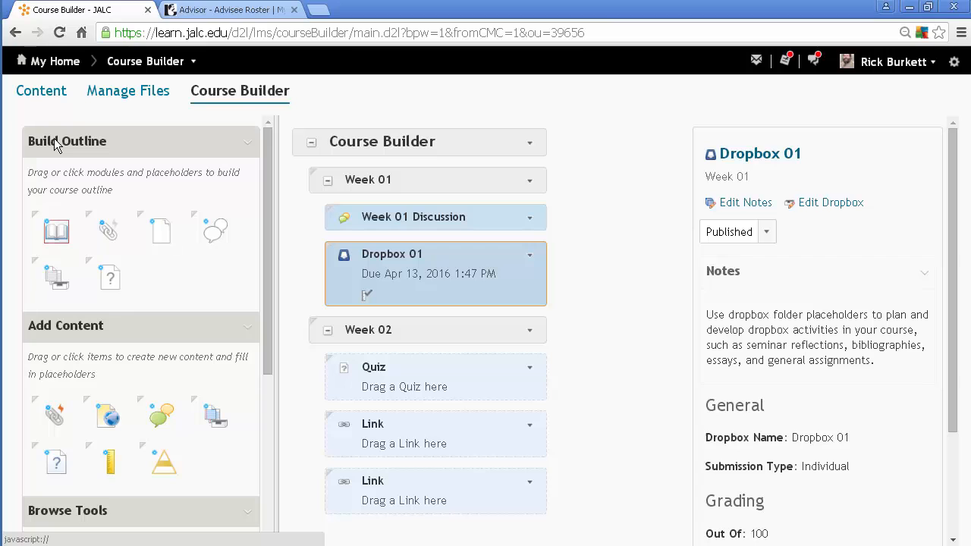
- Browse the existing quizzes and fill the Quiz placeholder in Week 02 with Quiz 01
drag(267, 270, 268, 409)
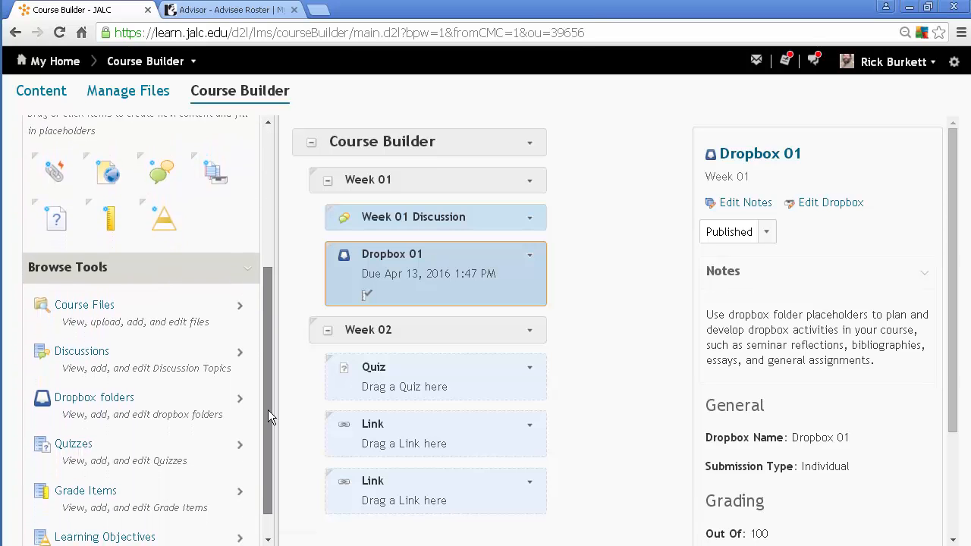
click(75, 434)
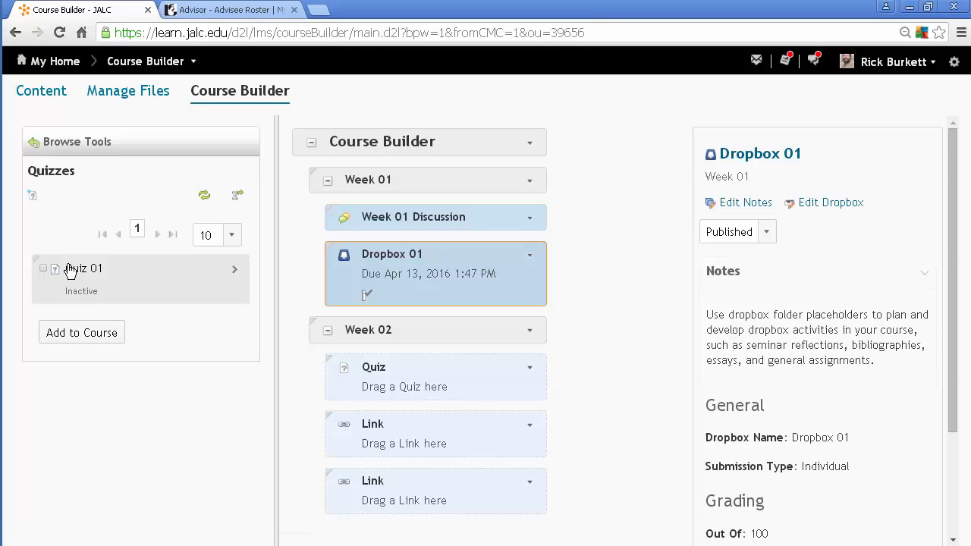
drag(68, 271, 354, 364)
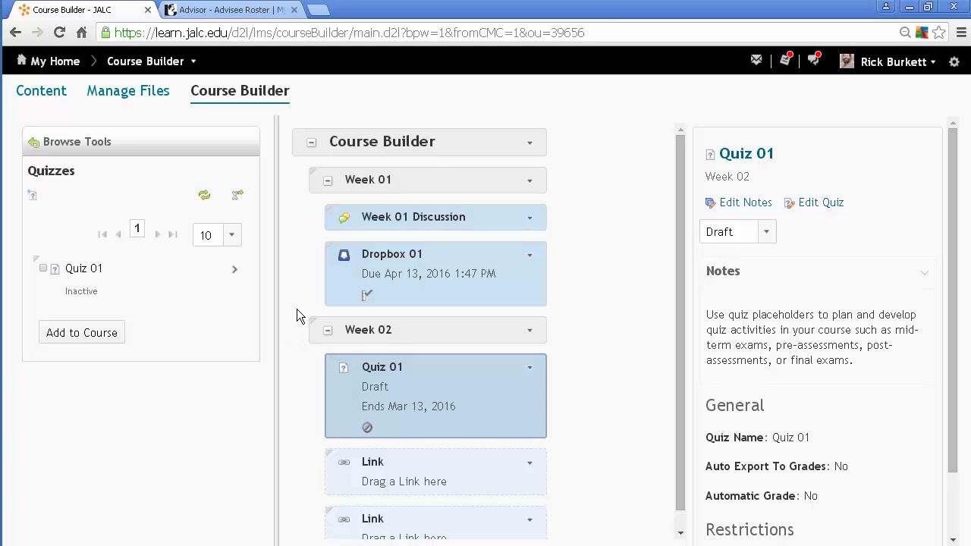
- Review the details of Week 01 Discussion and of Dropbox 01, including its grading and schedule
click(451, 213)
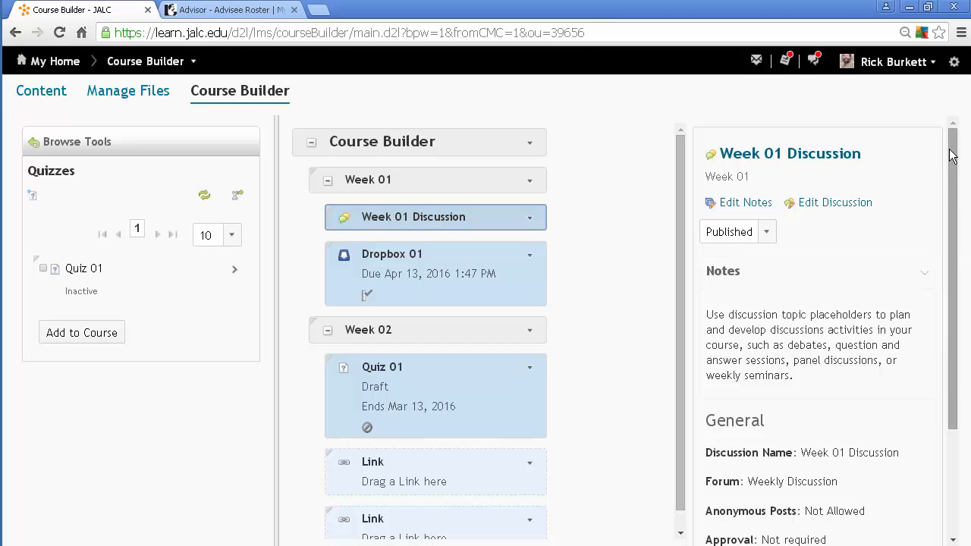
mouse_move(954, 156)
mouse_down()
mouse_move(950, 292)
mouse_move(943, 147)
mouse_up()
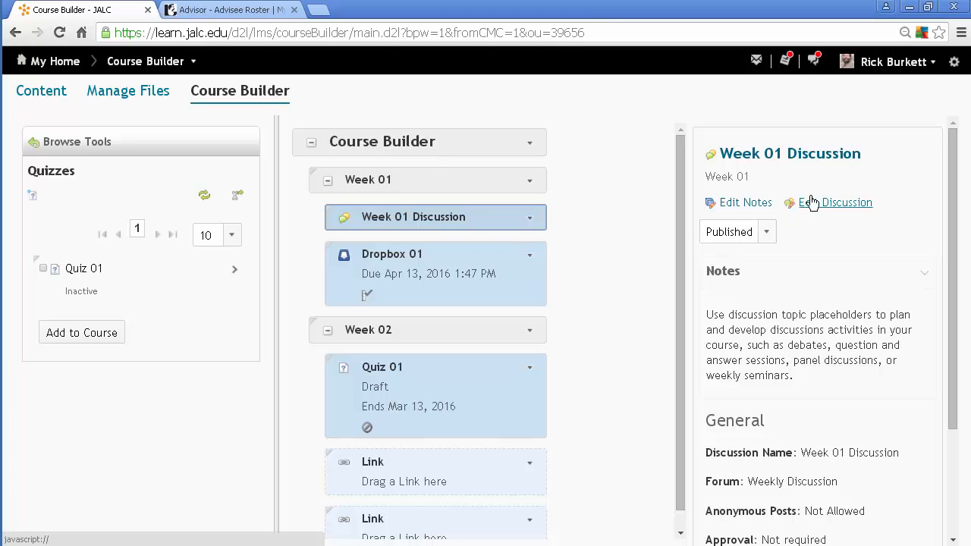
drag(954, 196, 920, 170)
click(462, 264)
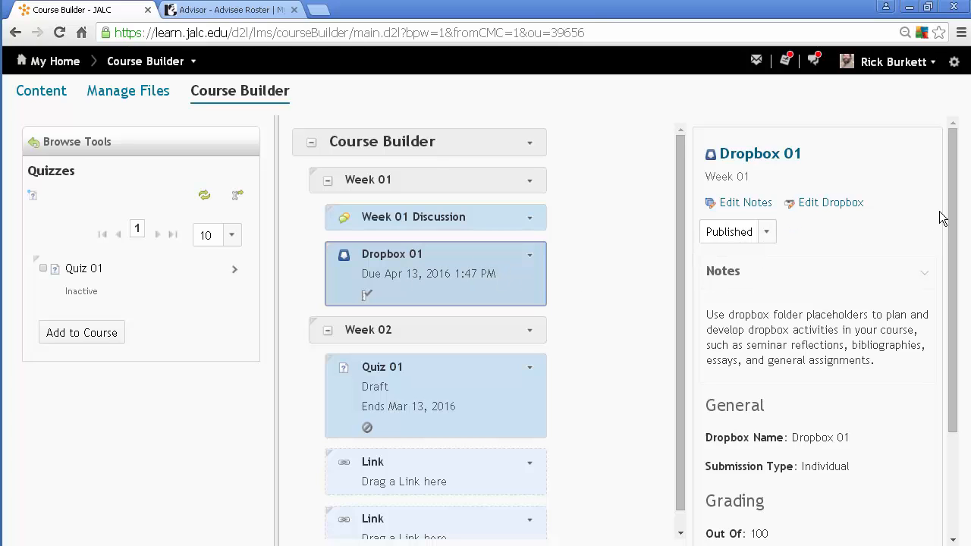
drag(948, 190, 948, 321)
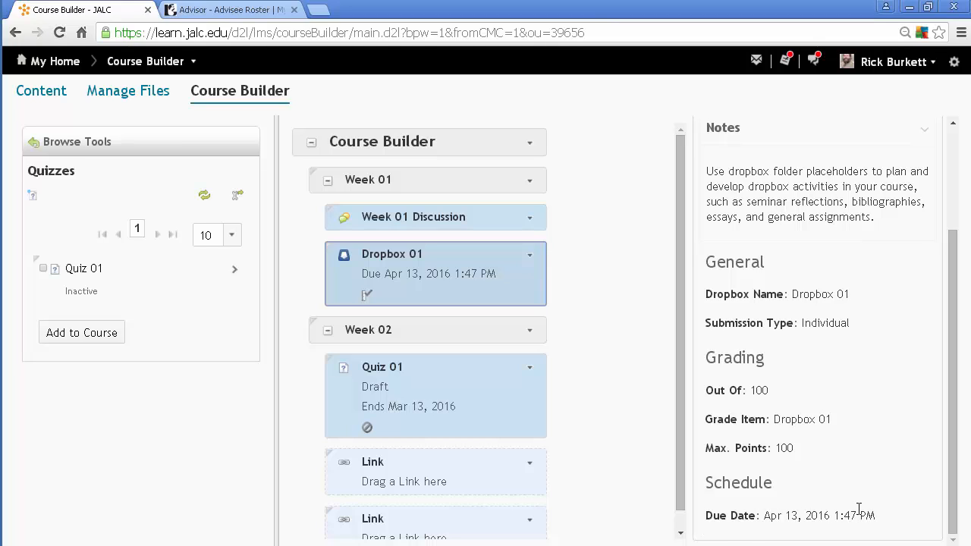
- Set the status of Quiz 01 in Week 02 to Published
click(465, 407)
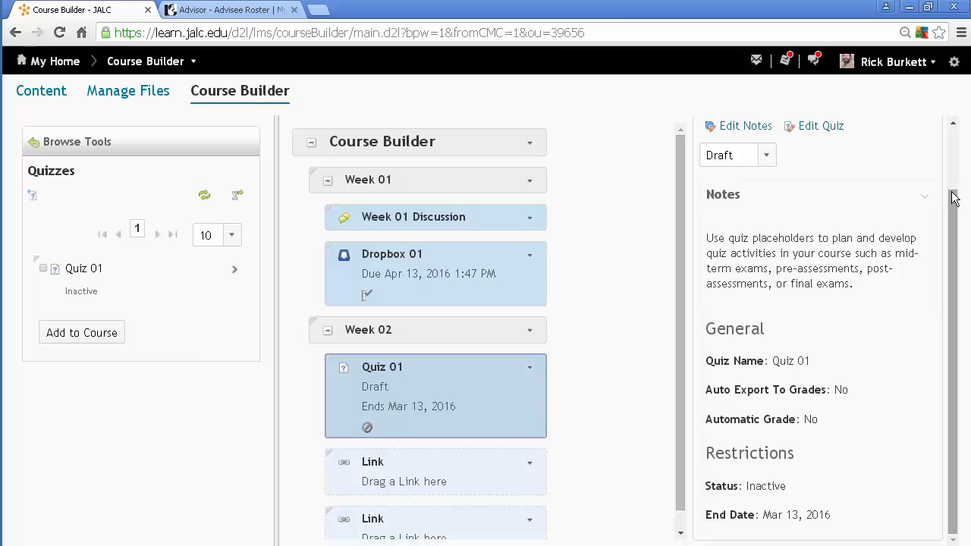
click(764, 155)
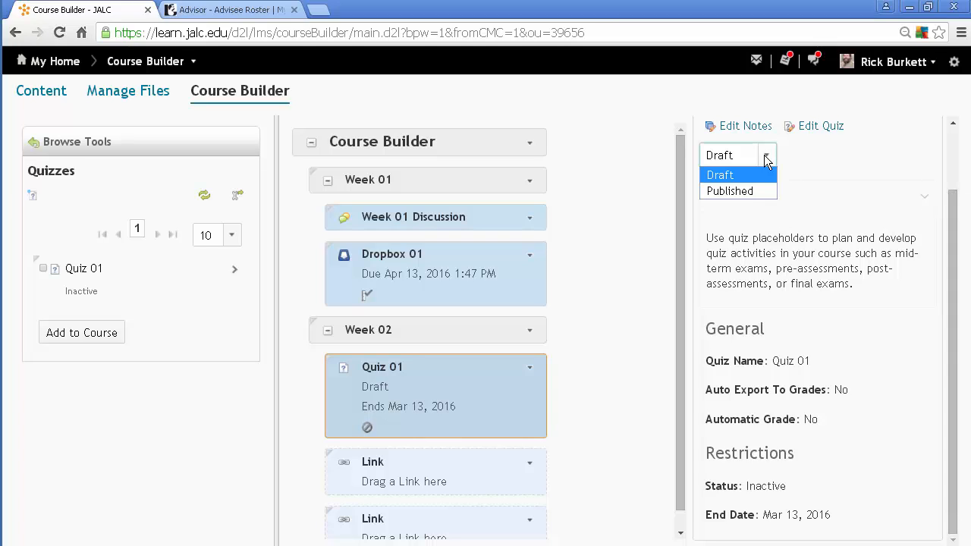
click(764, 154)
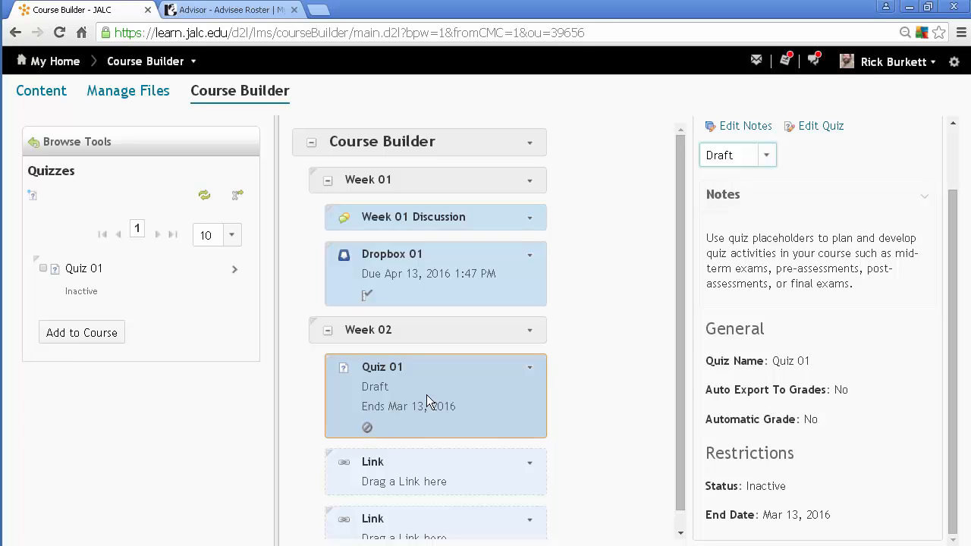
click(765, 156)
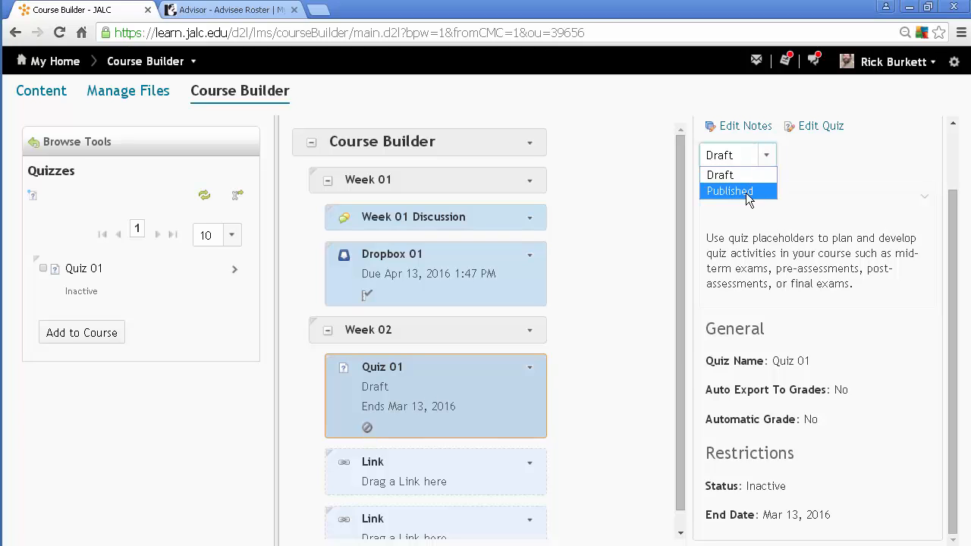
click(745, 193)
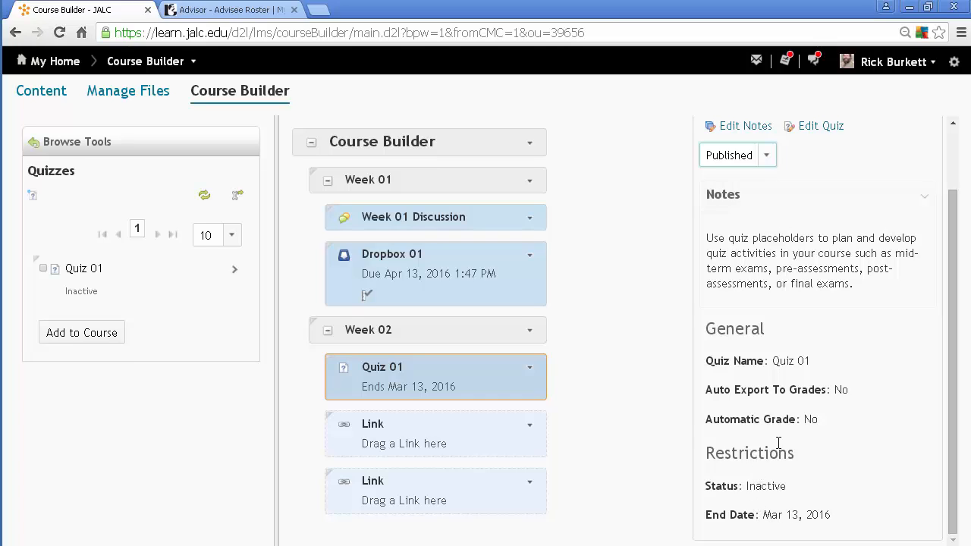
drag(953, 298, 916, 183)
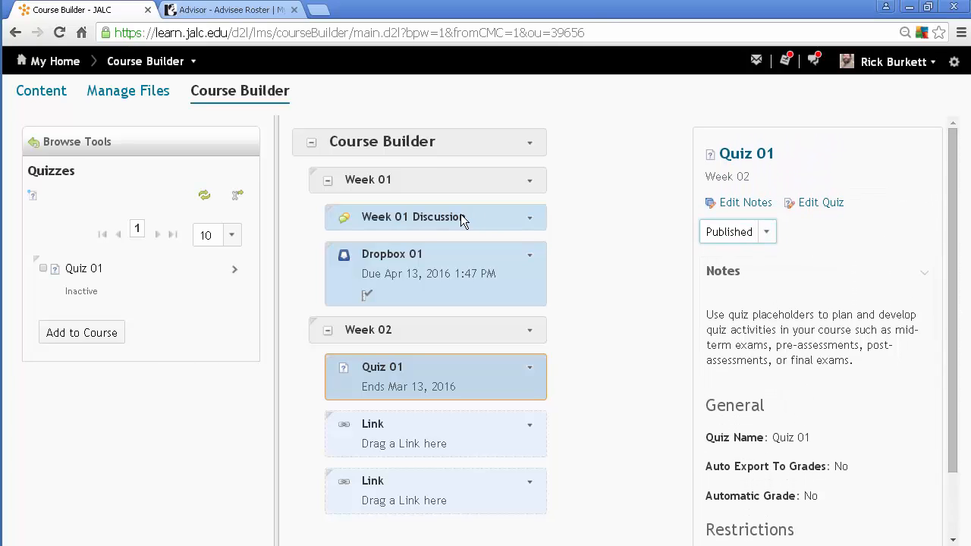